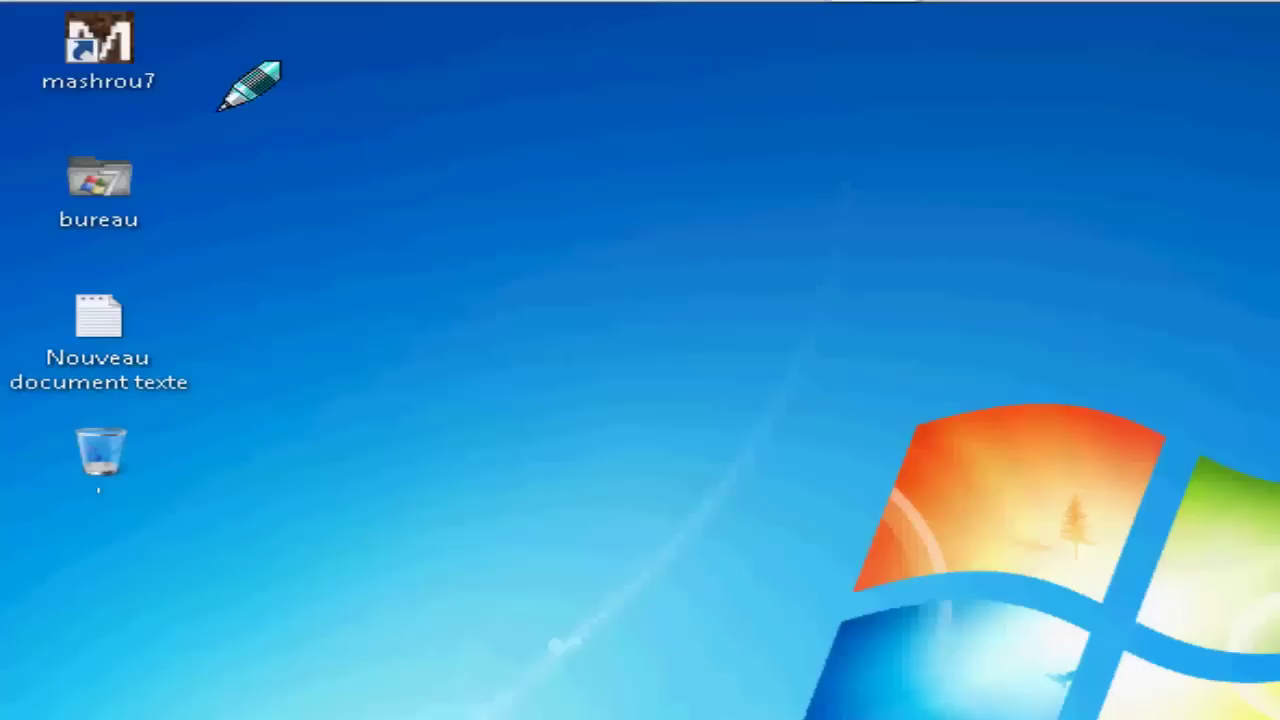
- Open the Computer (Ordinateur) window to check which drives are listed, and close it
left_click(57, 25)
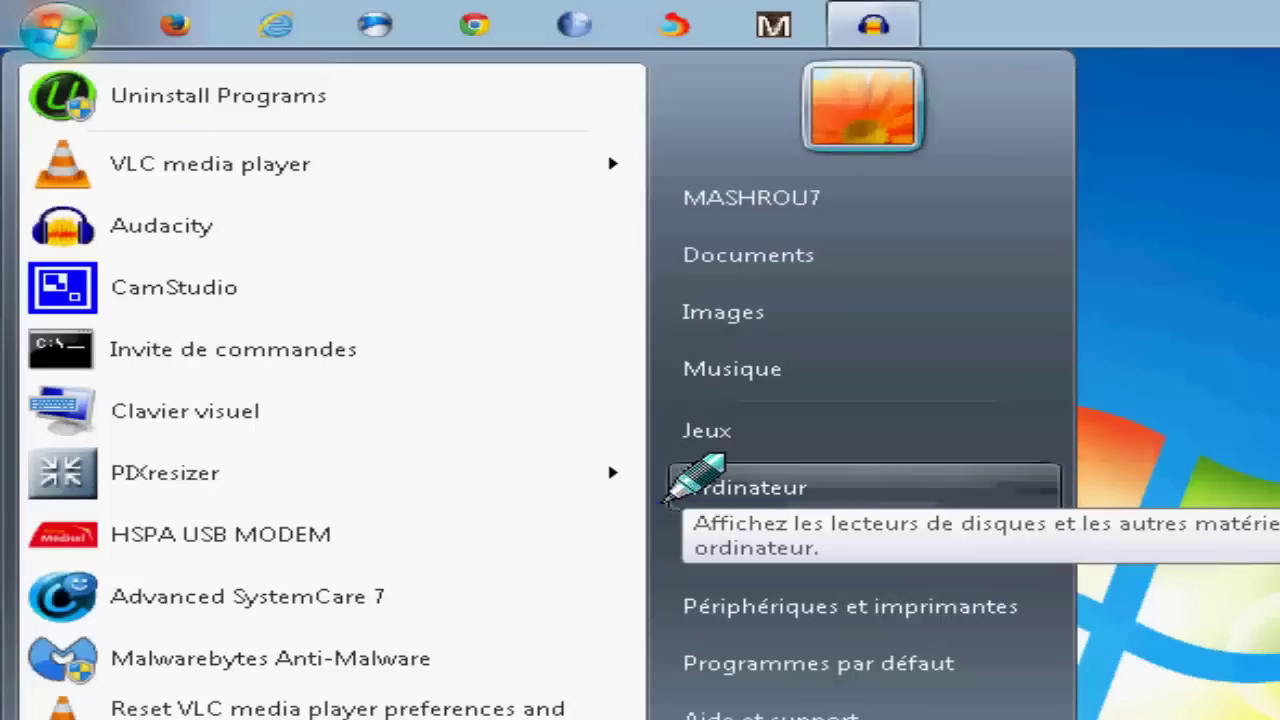
left_click(670, 497)
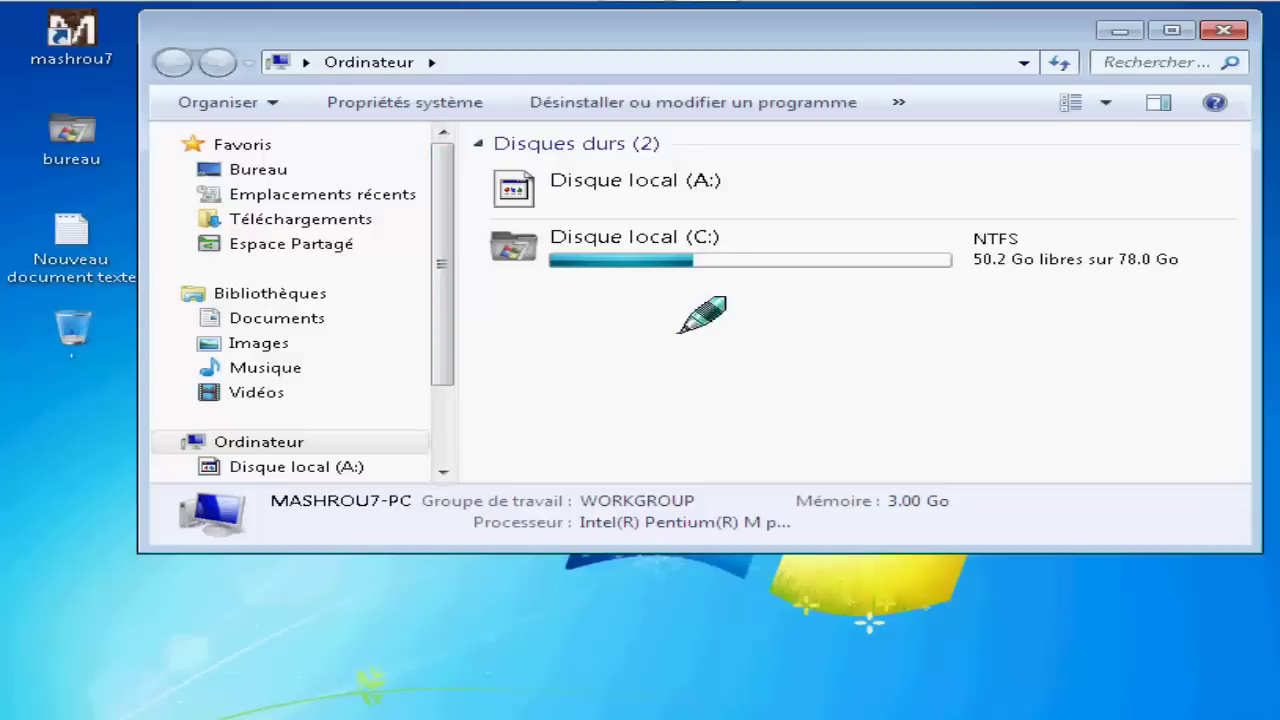
left_click(1208, 36)
- Open the management console (Gérer) for Ordinateur
left_click(41, 18)
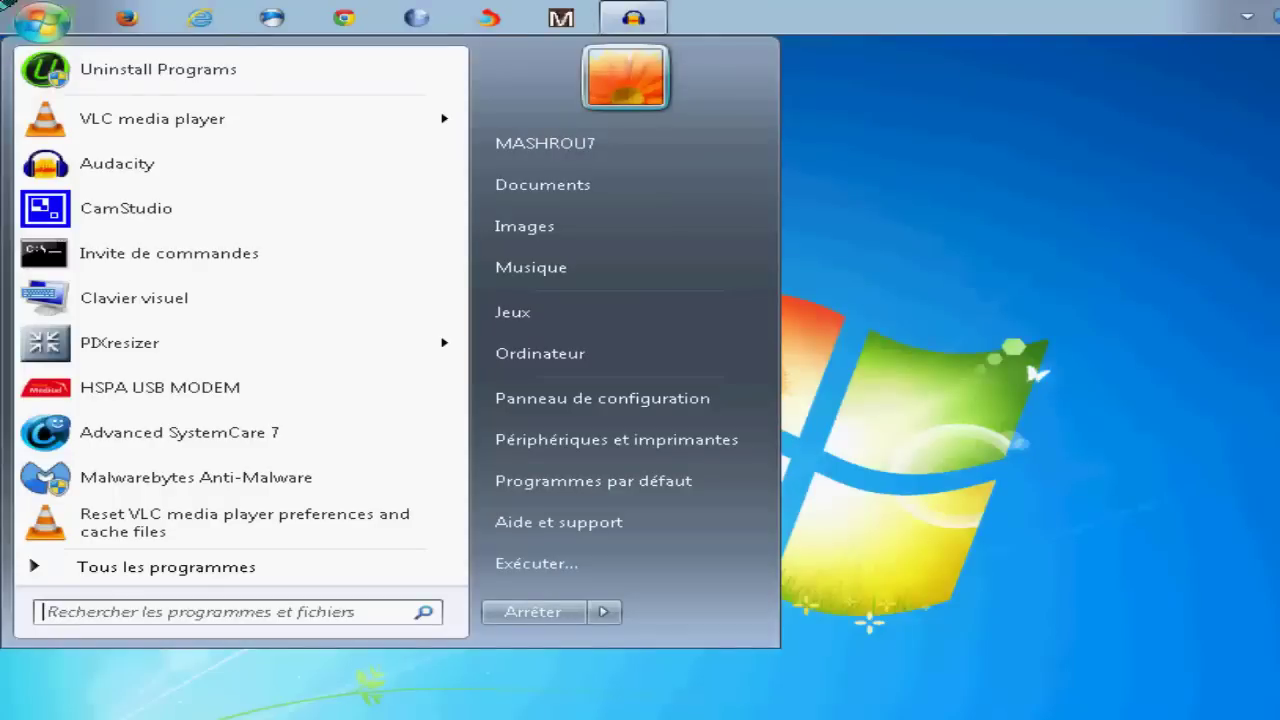
right_click(533, 357)
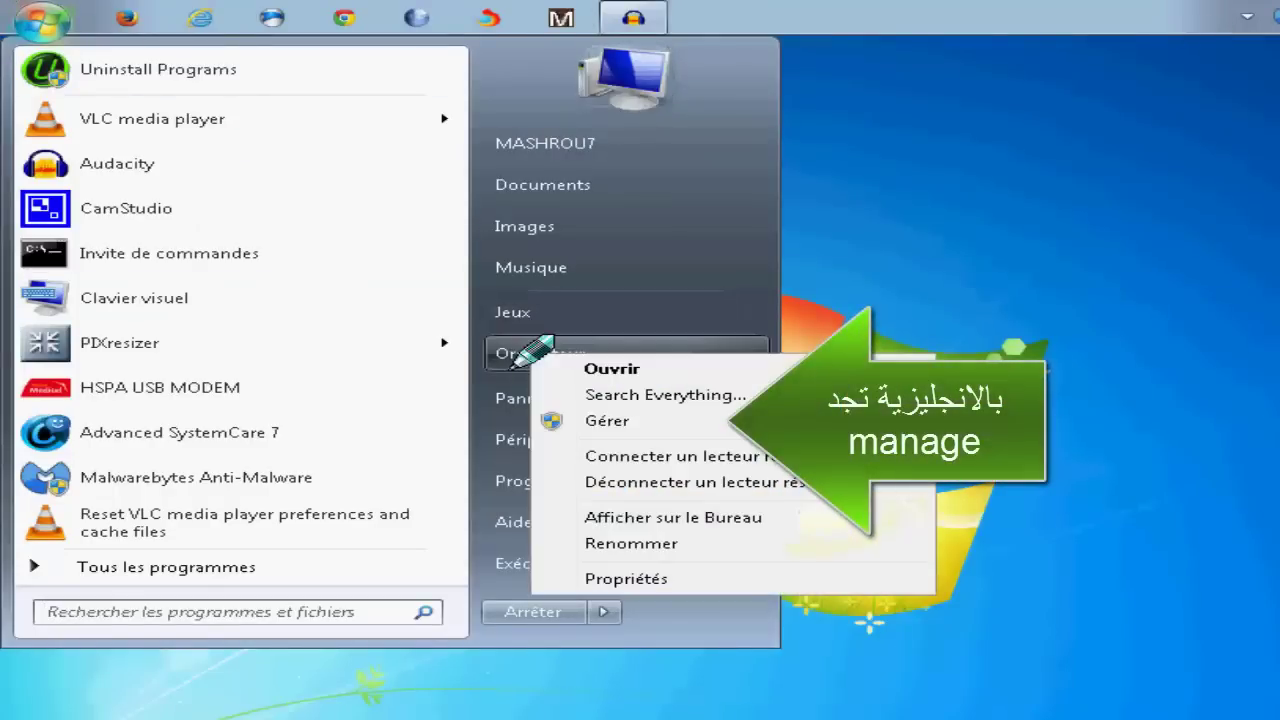
left_click(592, 424)
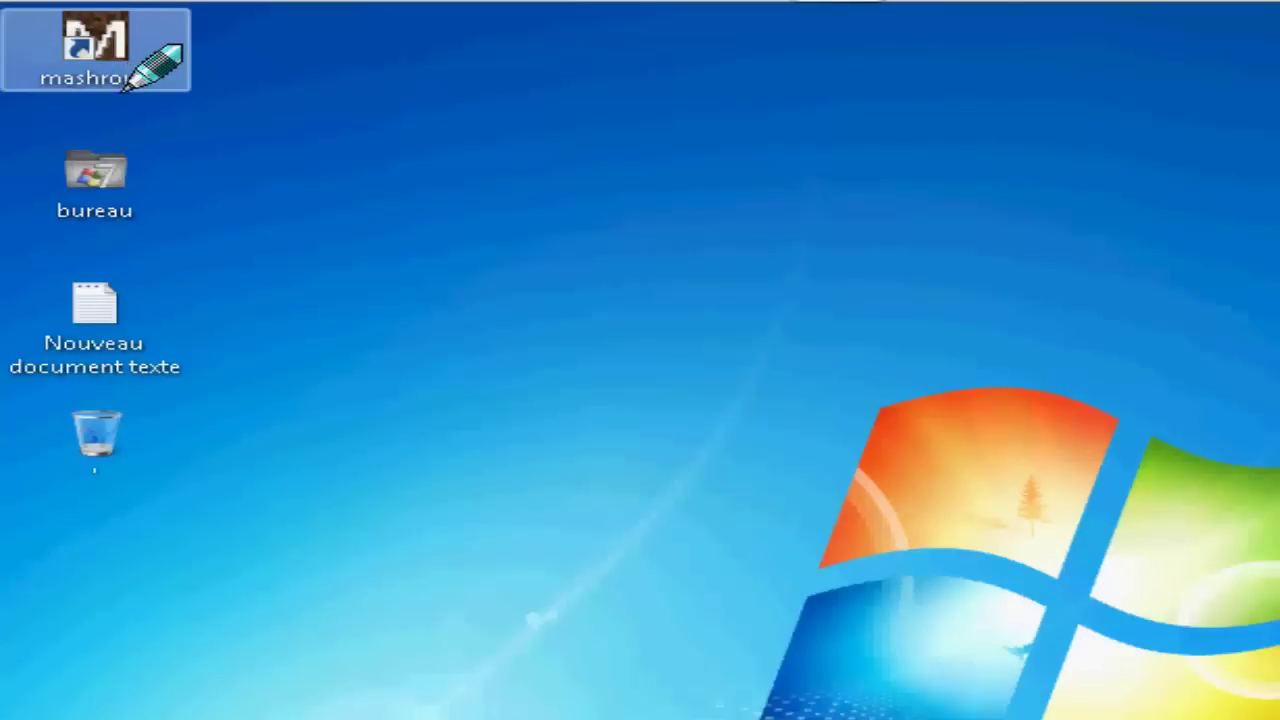
- Find the Run dialog by searching for "exécuter" and use it to launch regedit
left_click(50, 22)
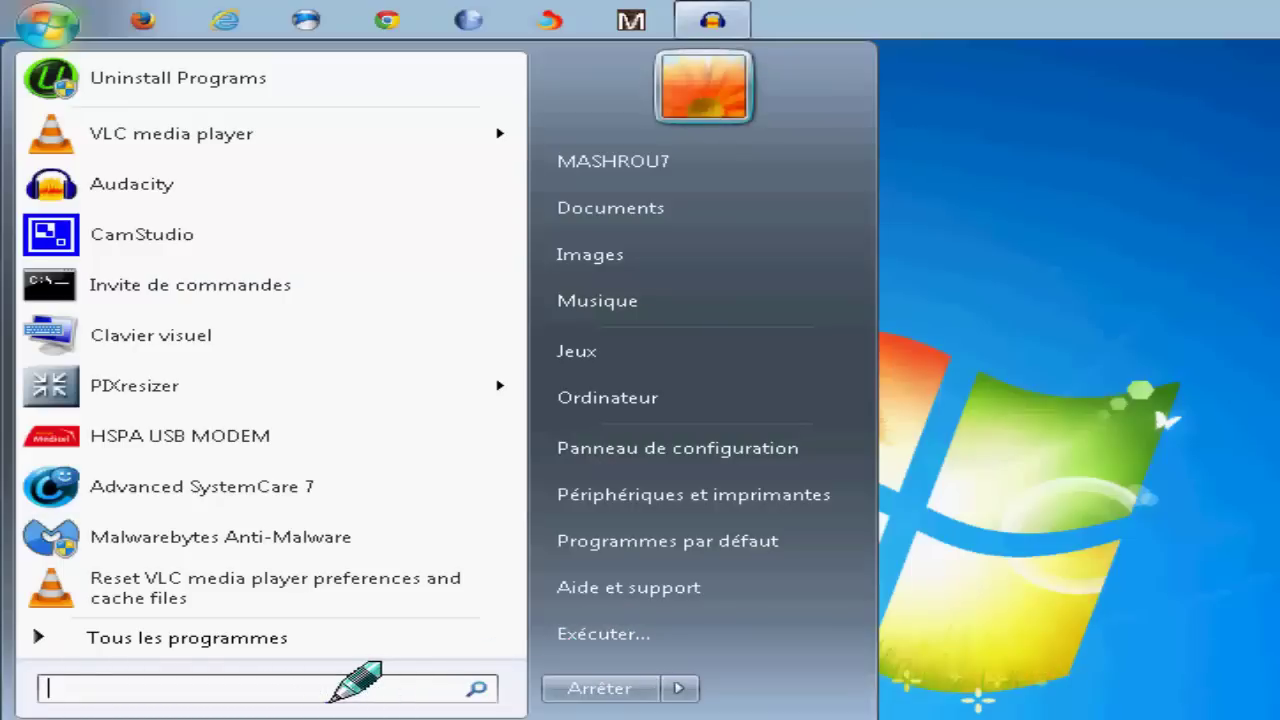
type("exécute")
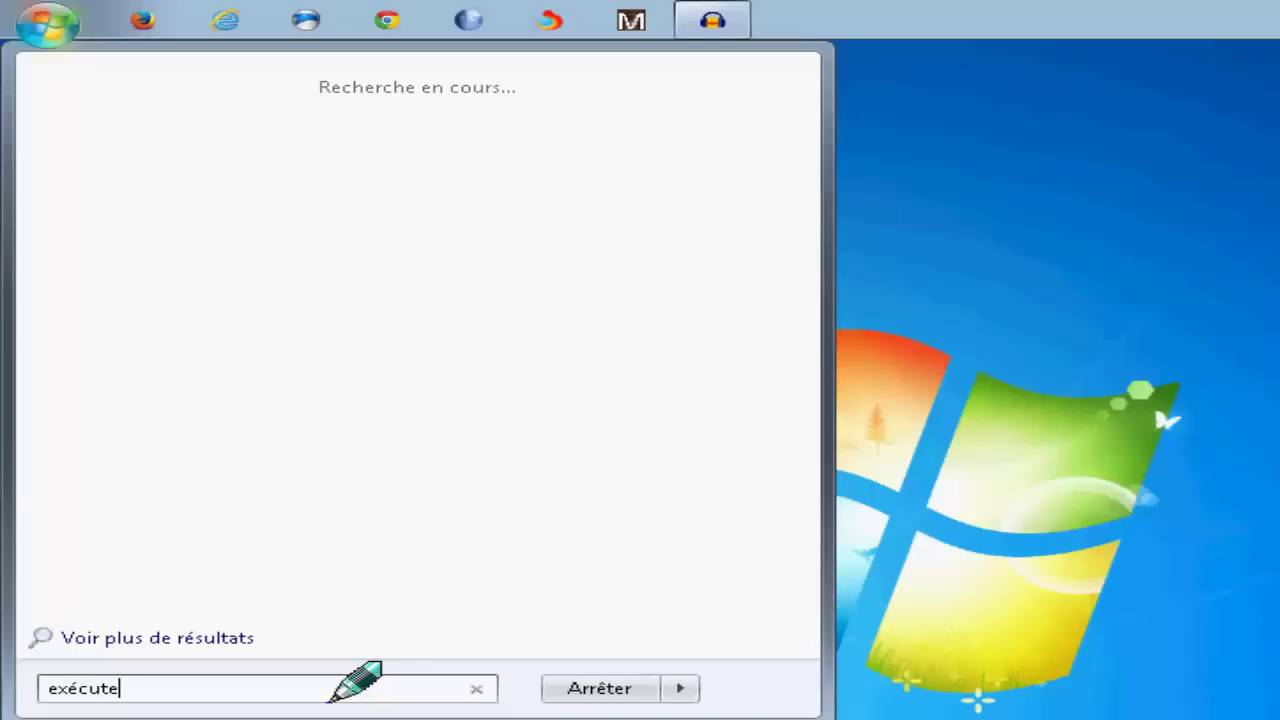
type("r")
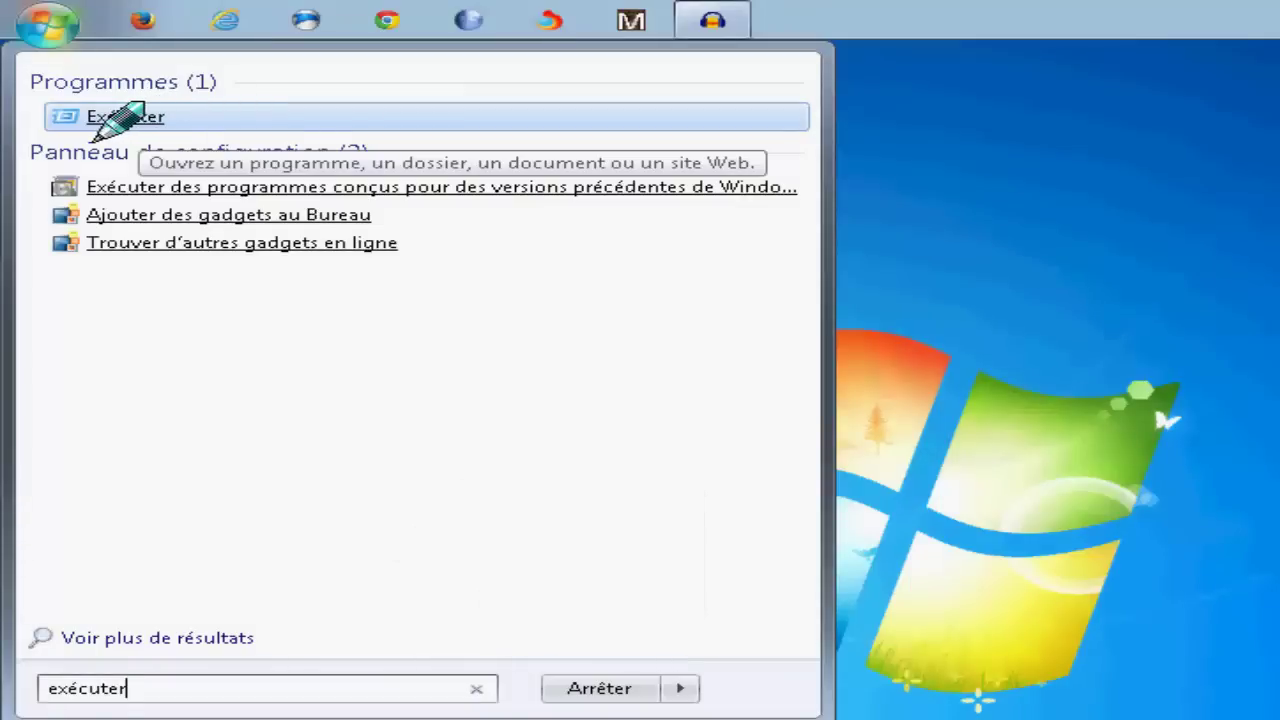
left_click(100, 122)
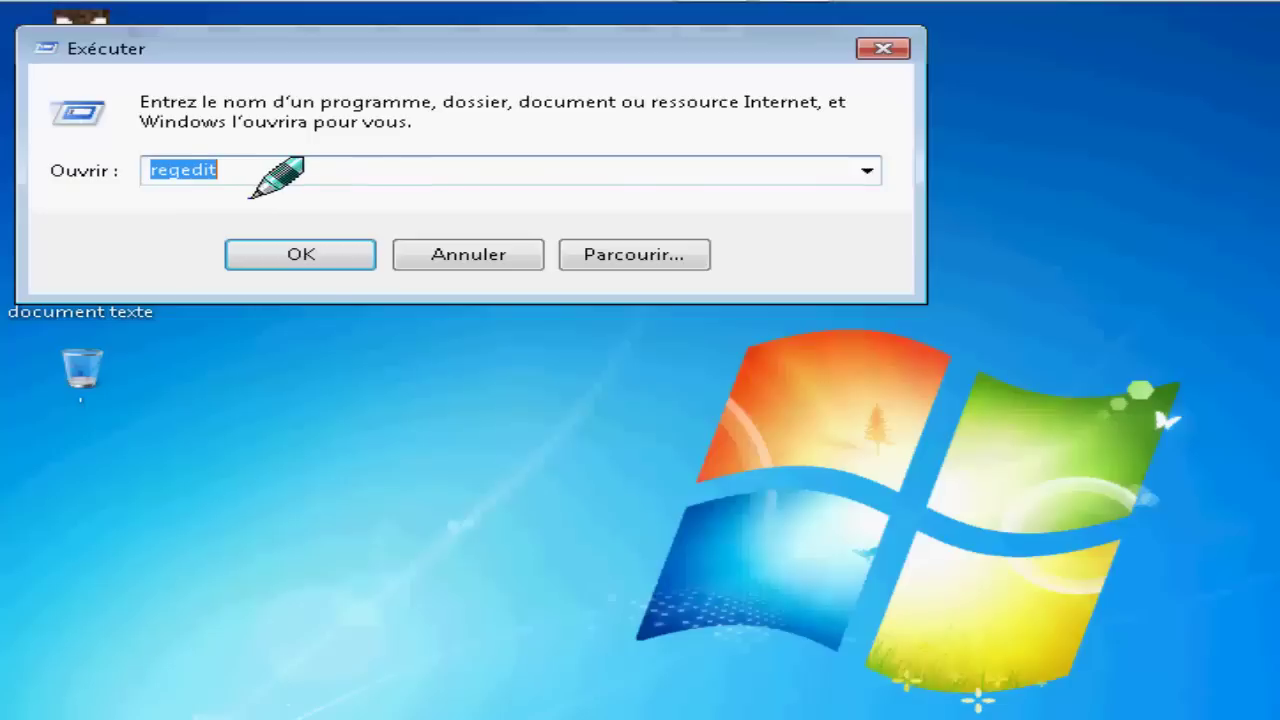
left_click(250, 195)
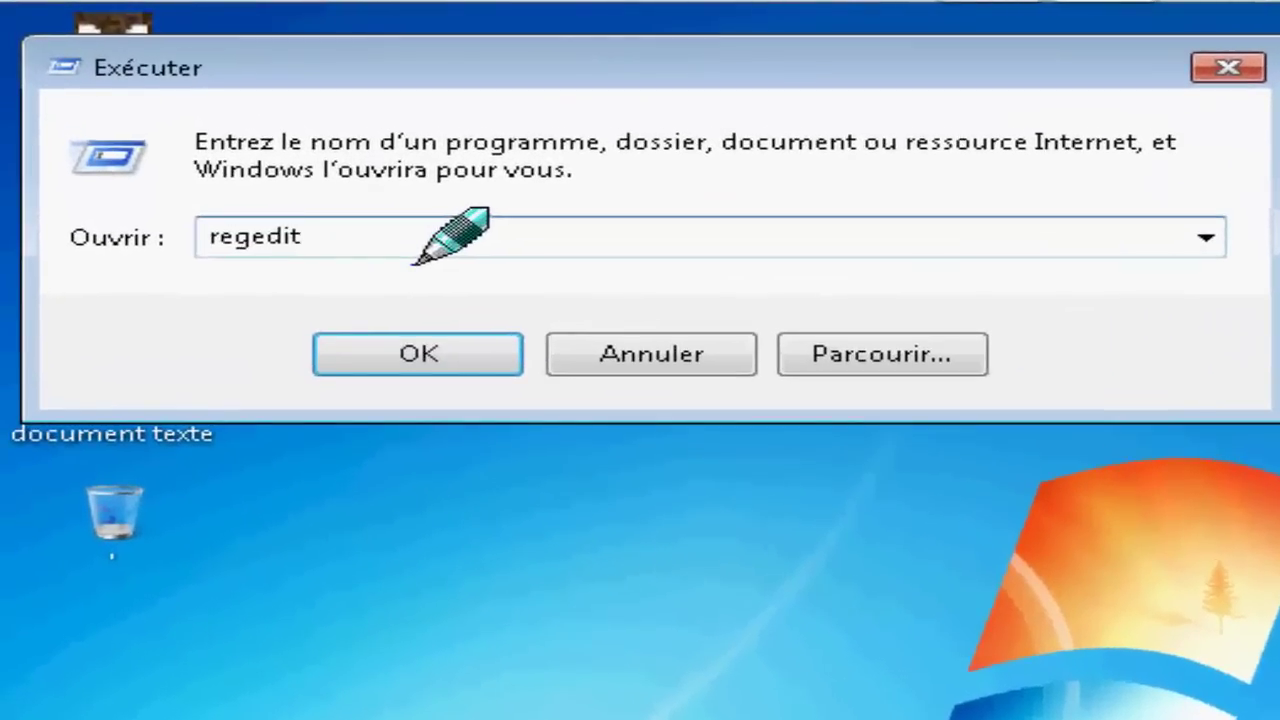
left_click(392, 372)
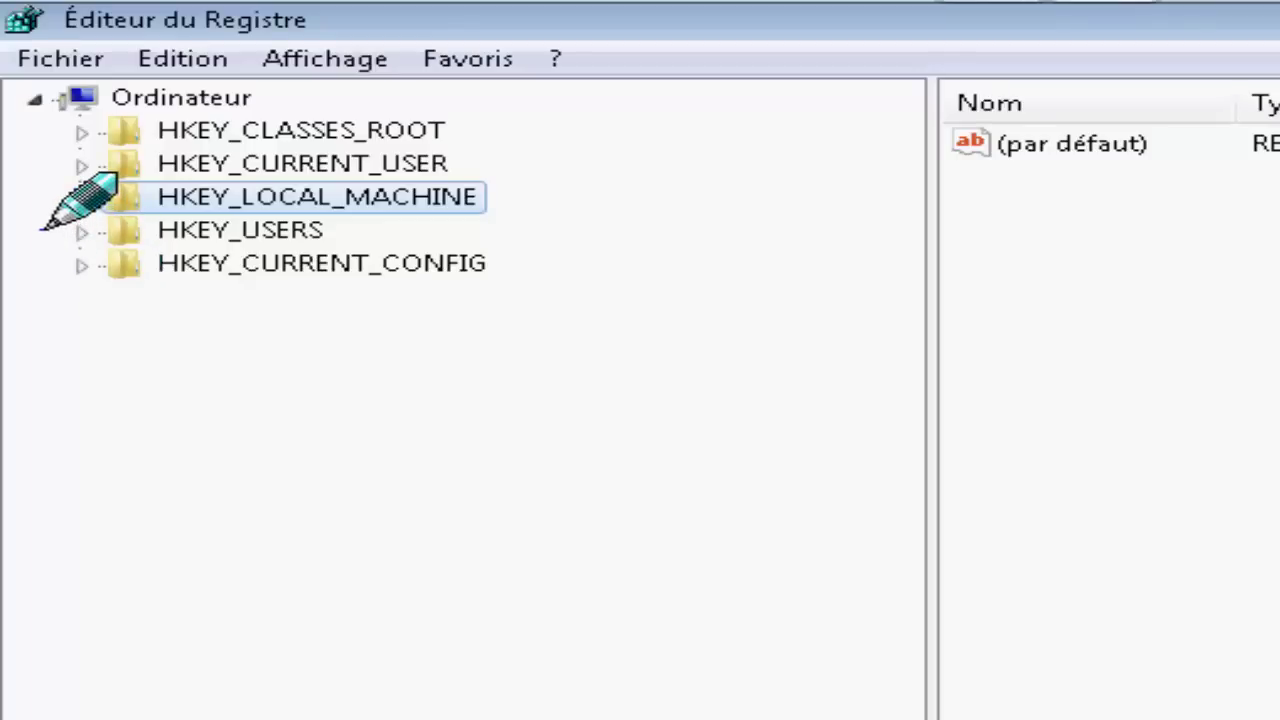
- Go to HKEY_LOCAL_MACHINE\SYSTEM\CurrentControlSet\Control\Class and select the key beginning with {4D36E965-E325-11CE-BFC1
left_click(81, 198)
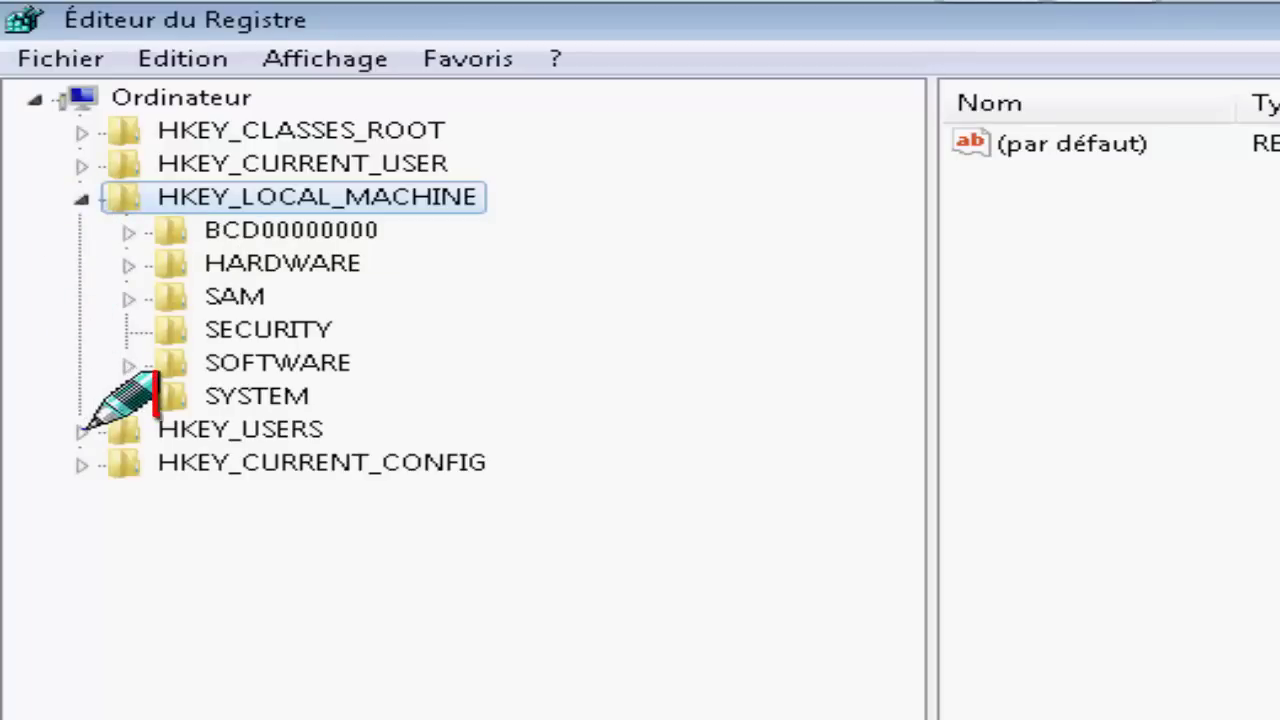
left_click(128, 397)
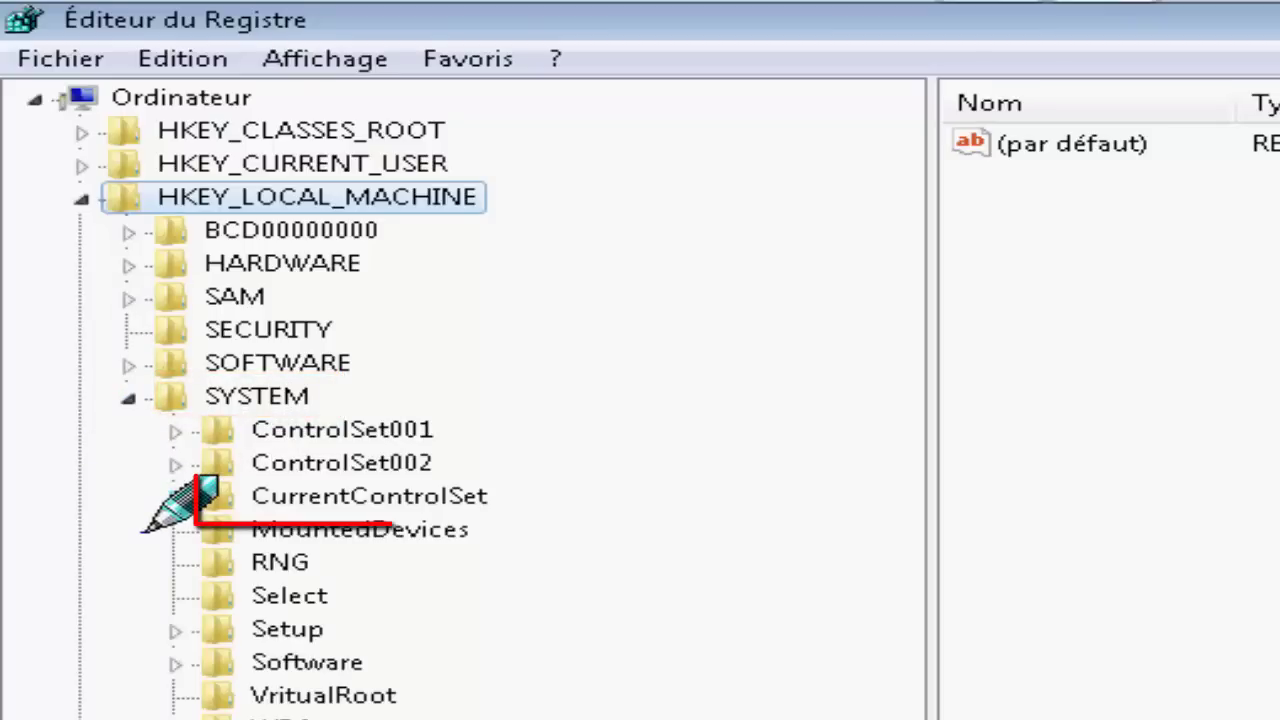
left_click(175, 497)
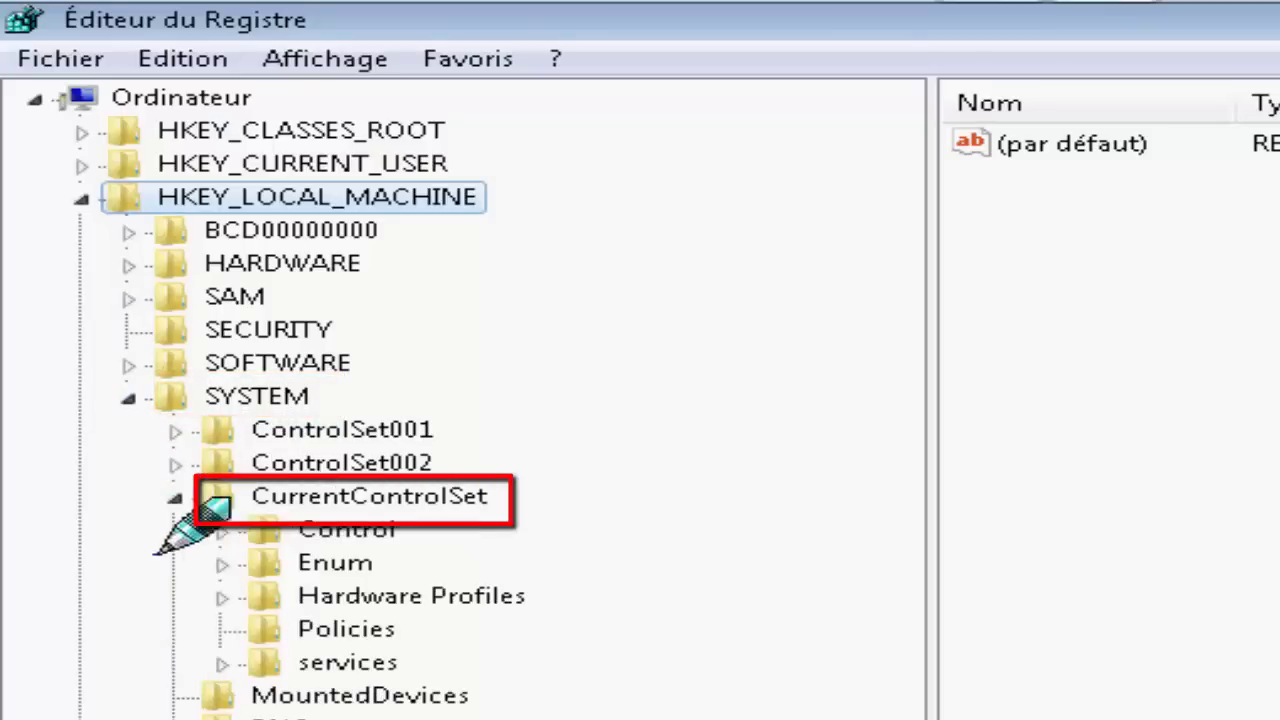
left_click(221, 530)
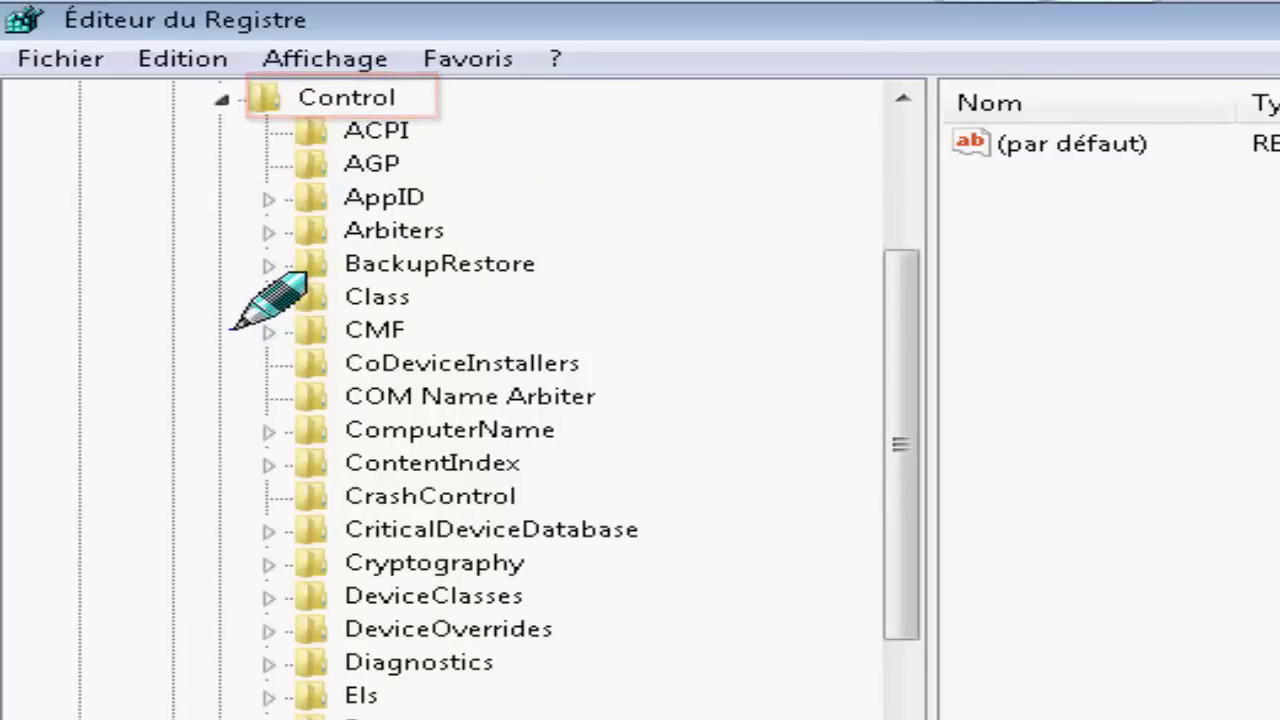
left_click(268, 297)
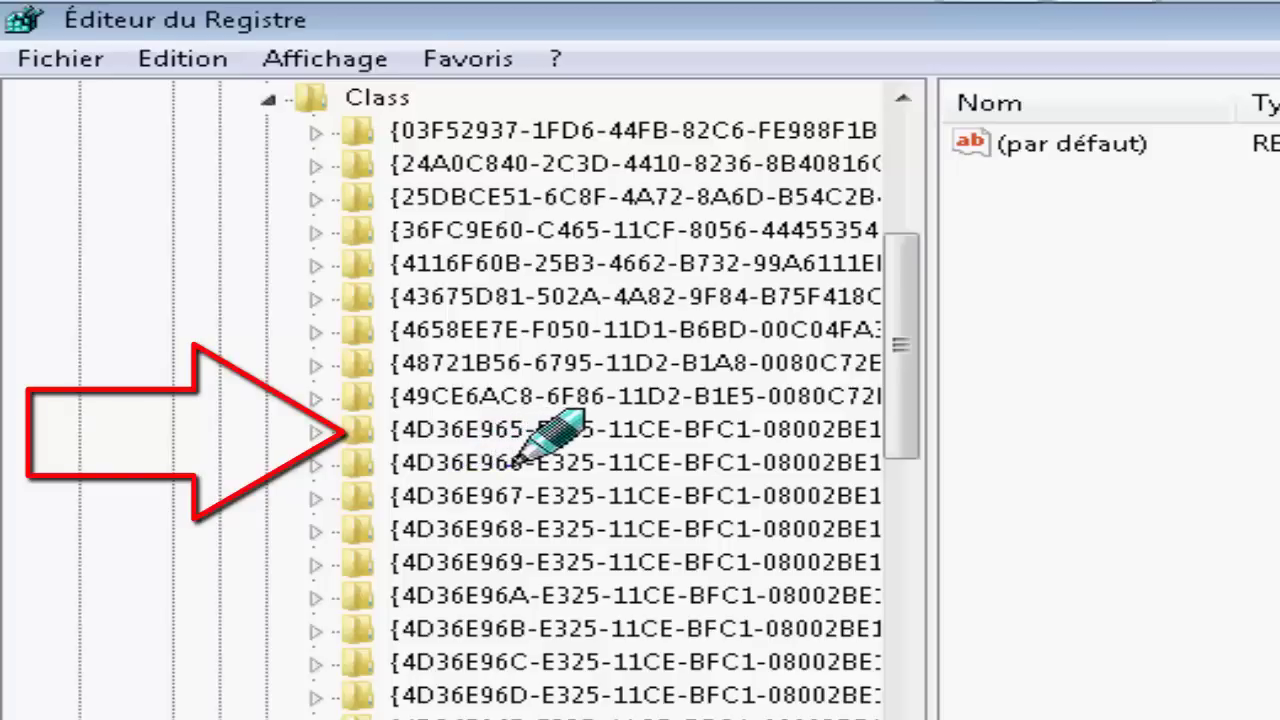
left_click(558, 430)
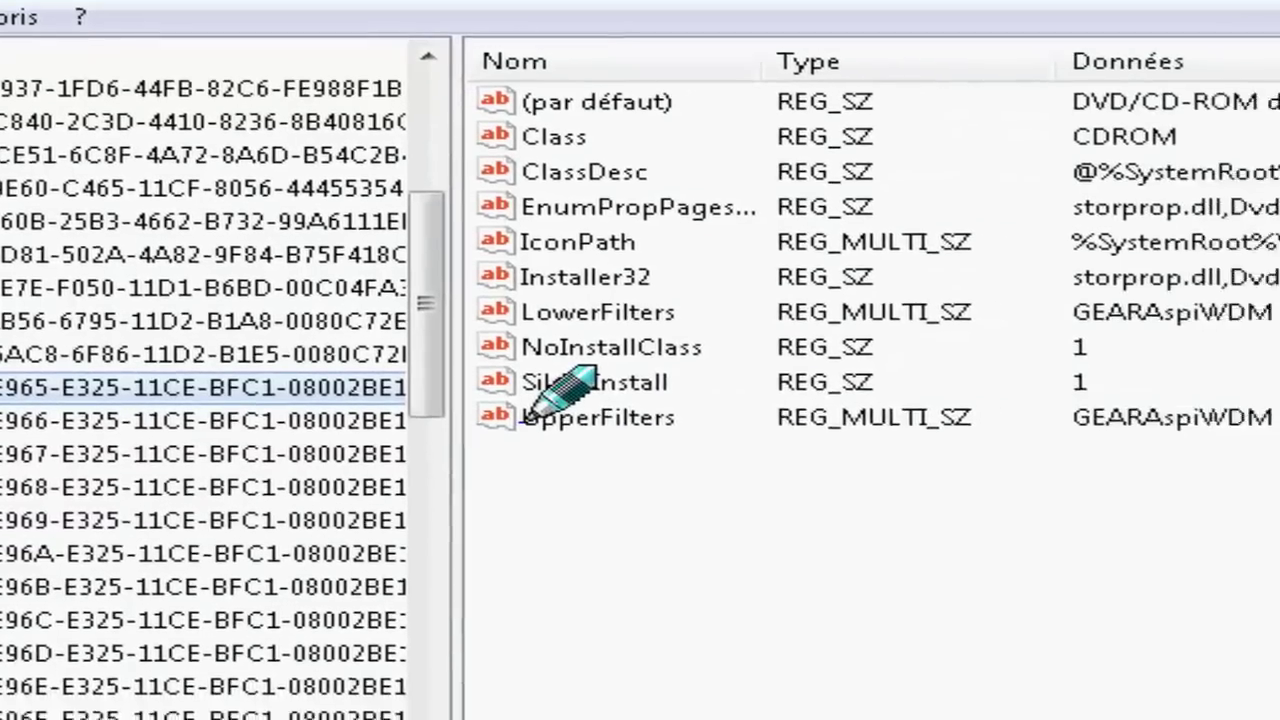
- Delete the LowerFilters value from the {4D36E965 DVD/CD-ROM class key and confirm the deletion
left_click(1000, 424)
left_click(330, 295)
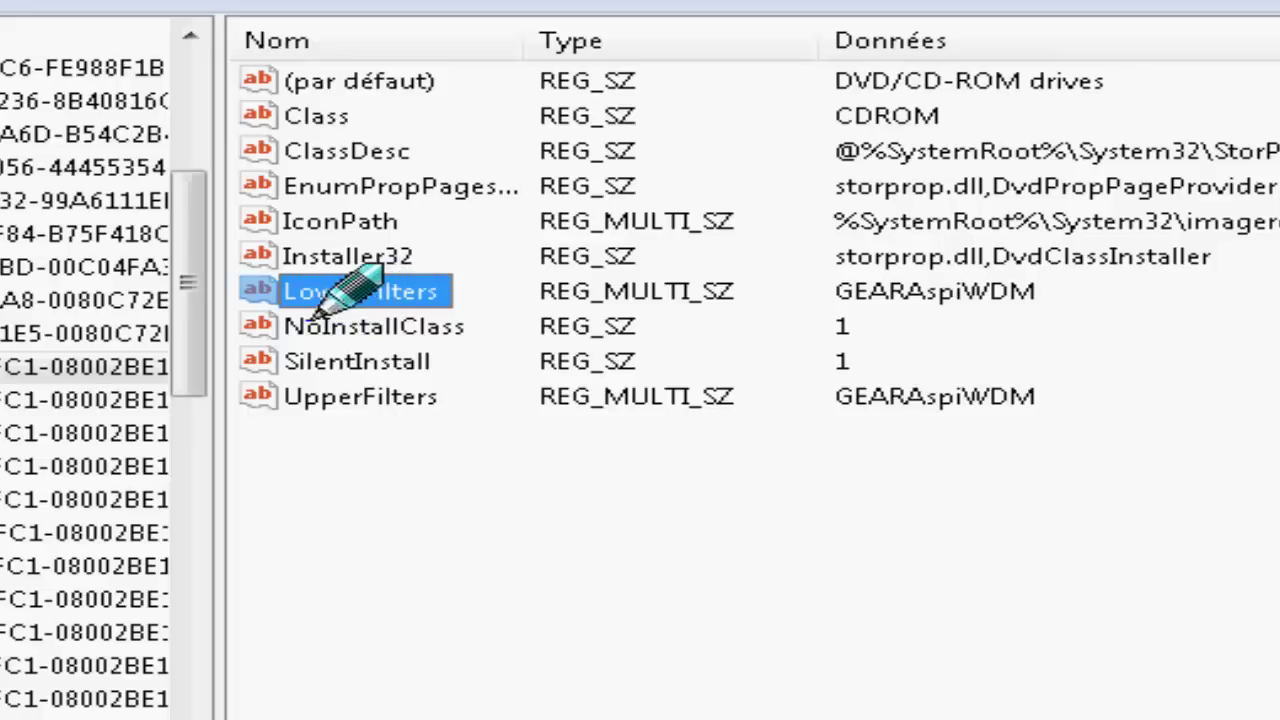
left_click(340, 405)
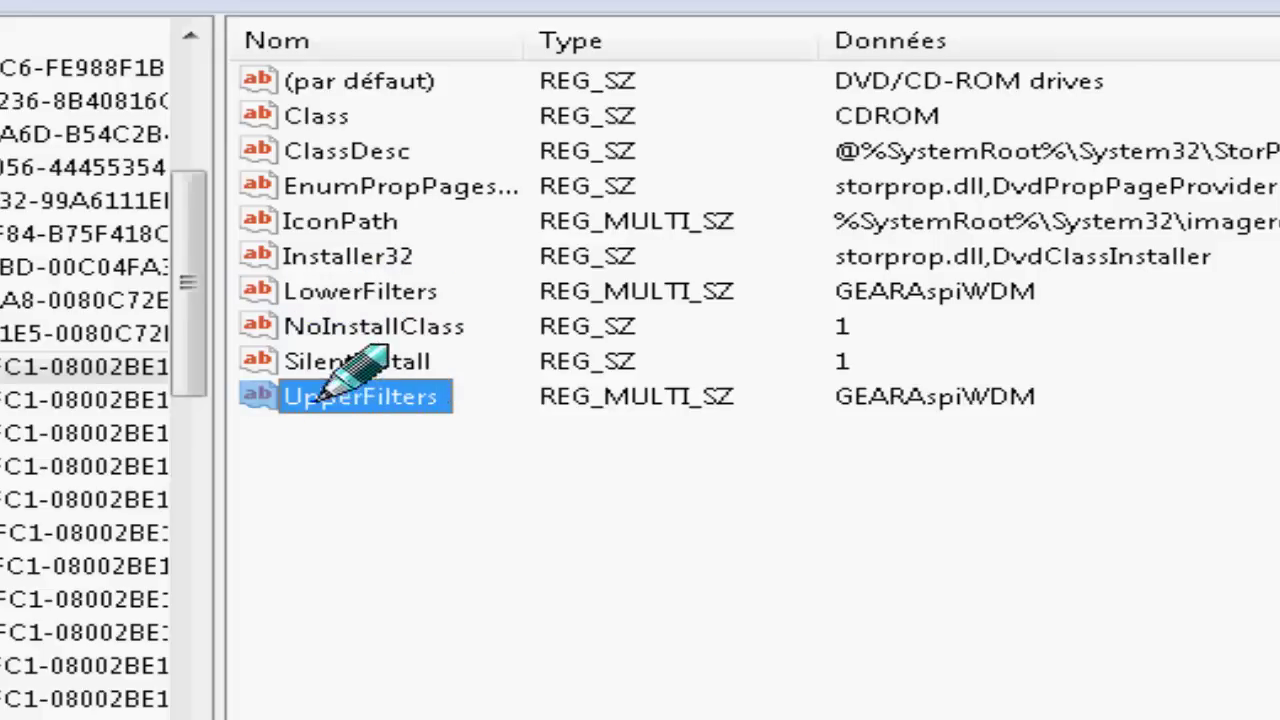
left_click(332, 302)
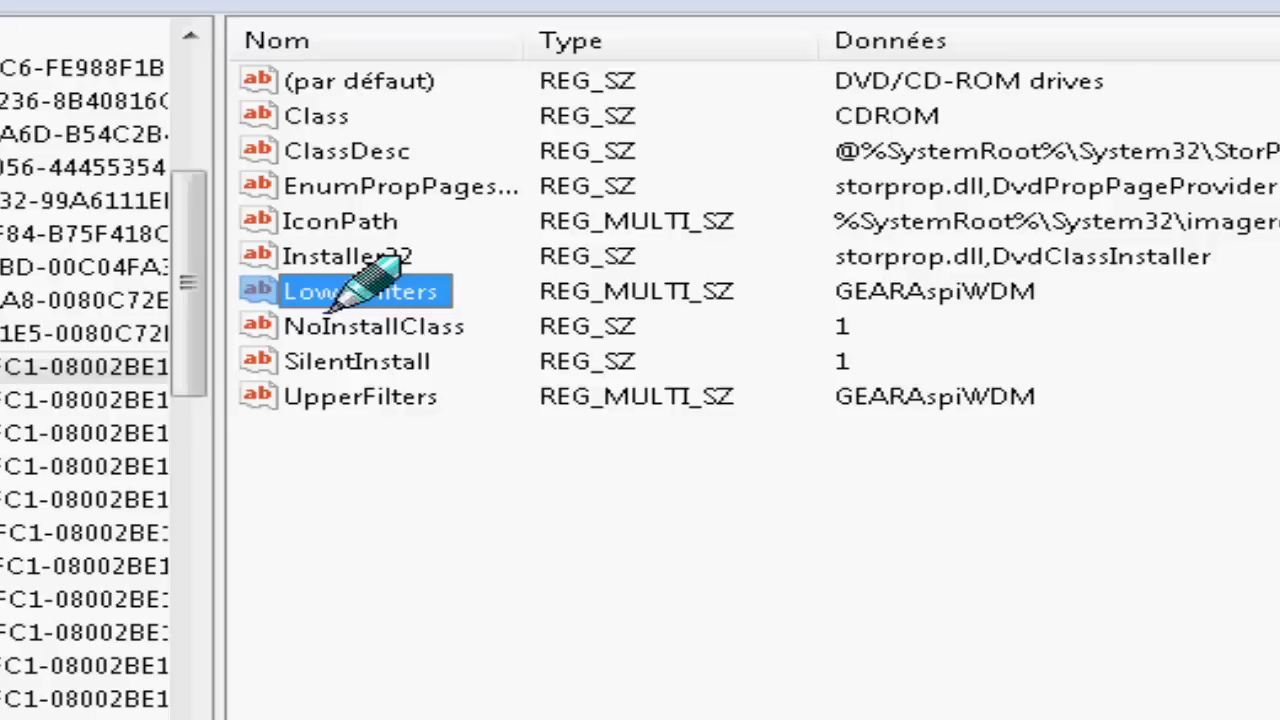
right_click(362, 287)
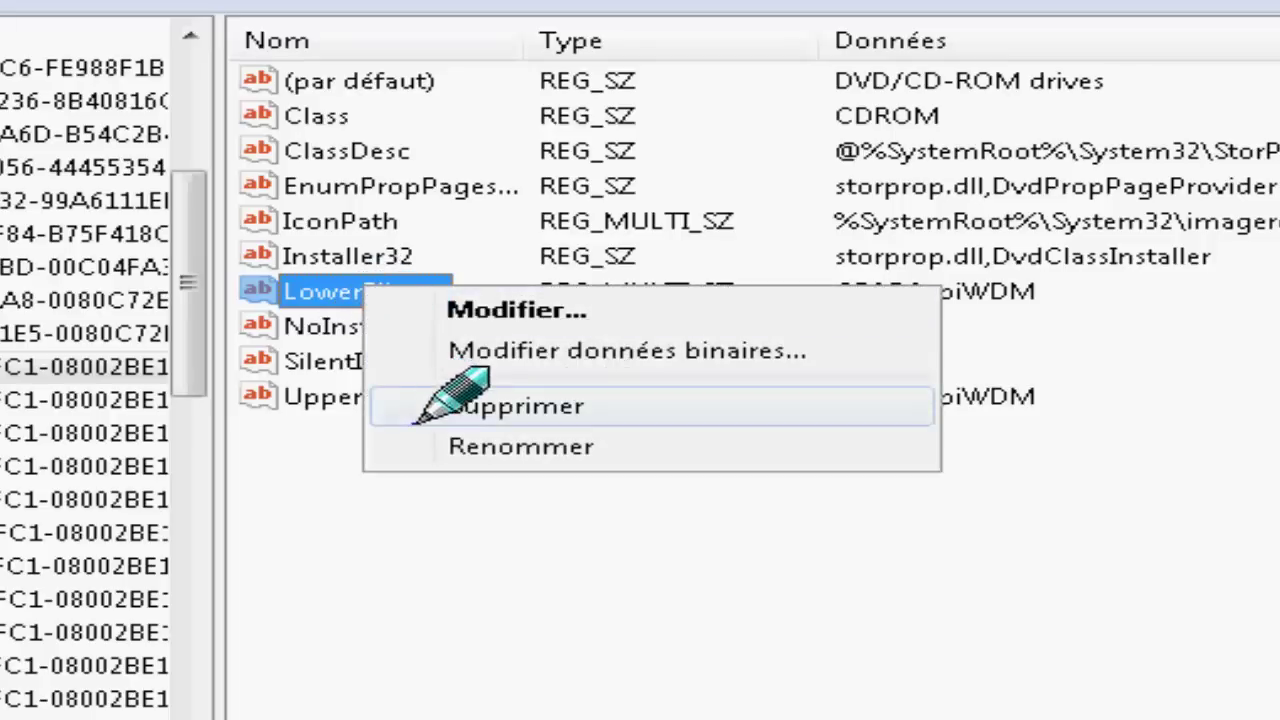
left_click(543, 418)
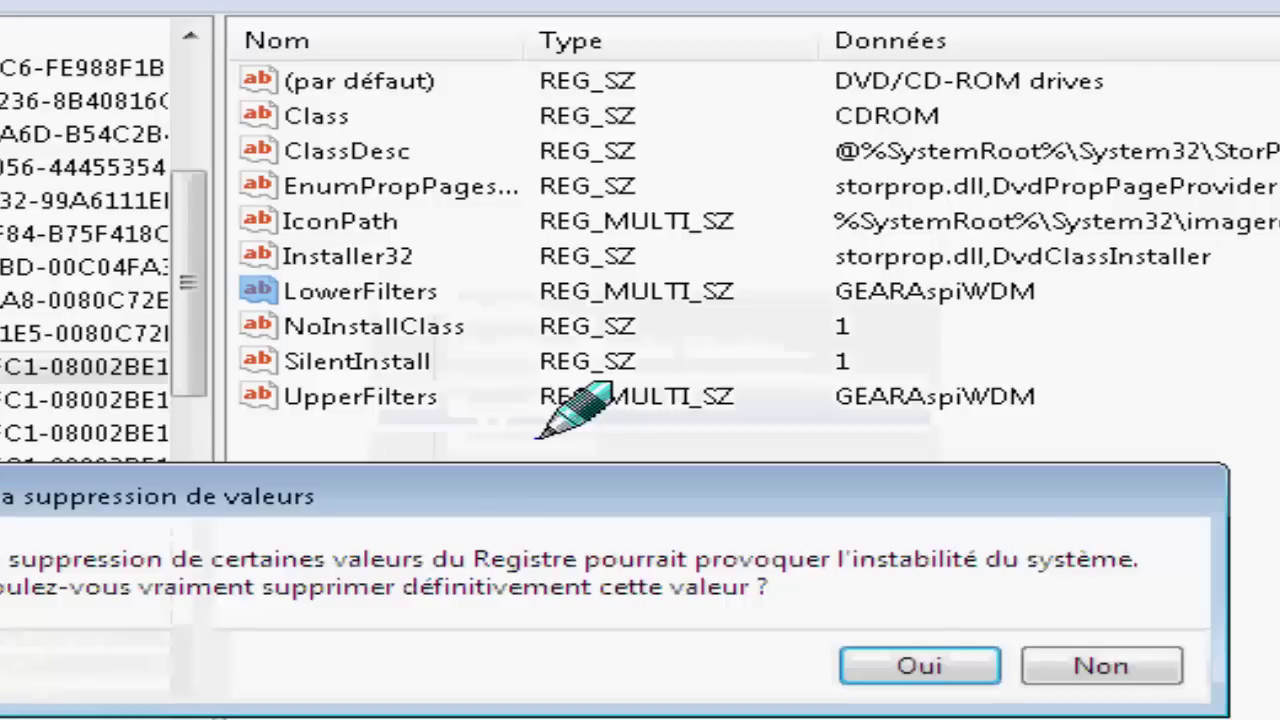
left_click(878, 682)
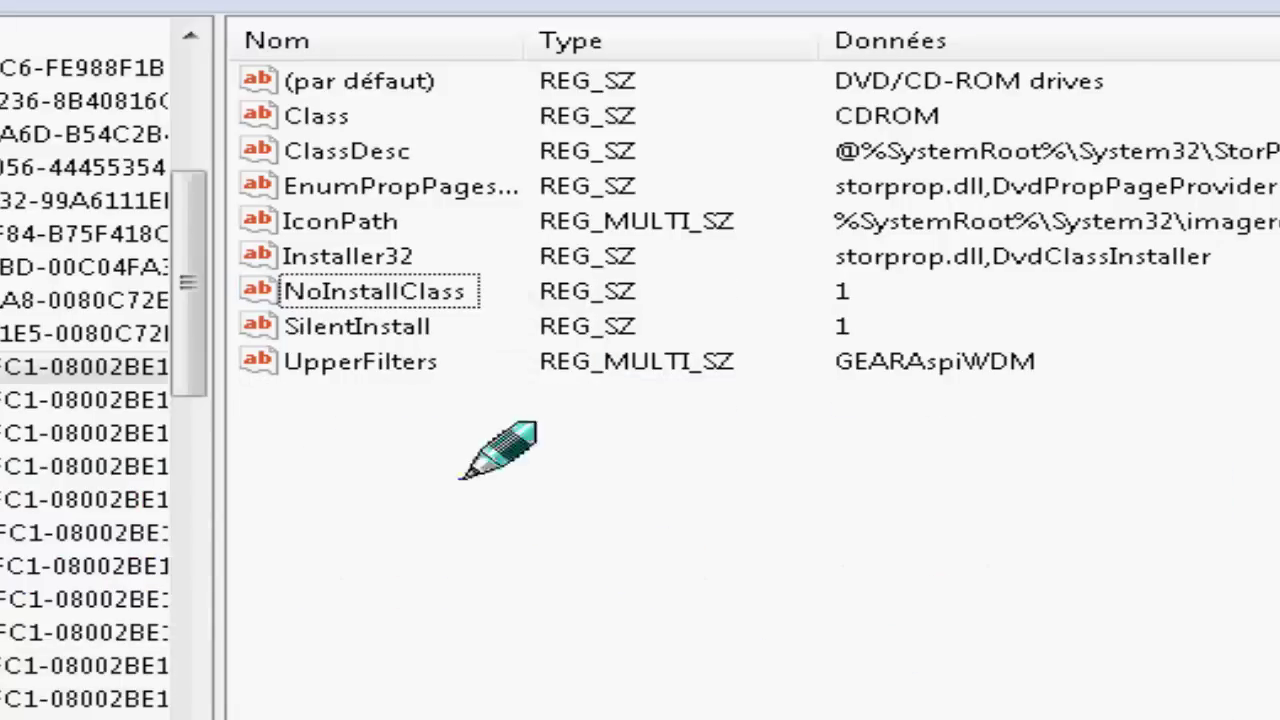
- Delete the UpperFilters value from the same DVD/CD-ROM class key and confirm the deletion
left_click(345, 364)
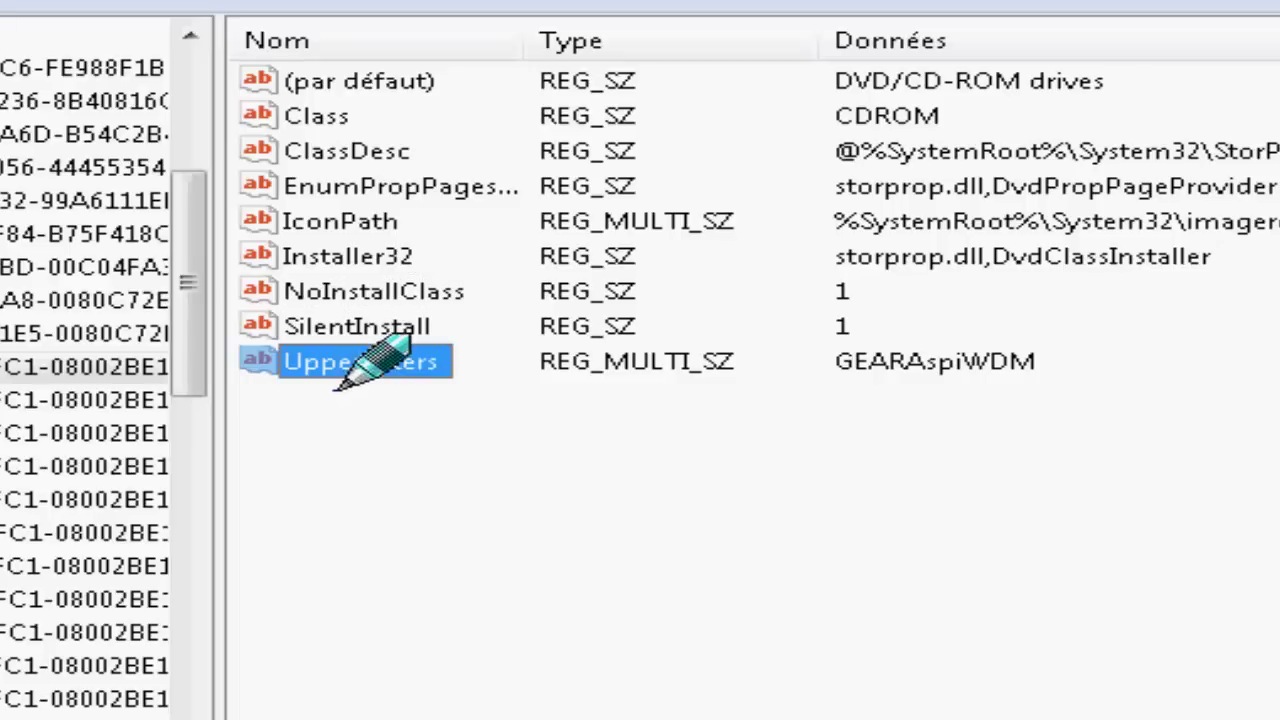
right_click(372, 363)
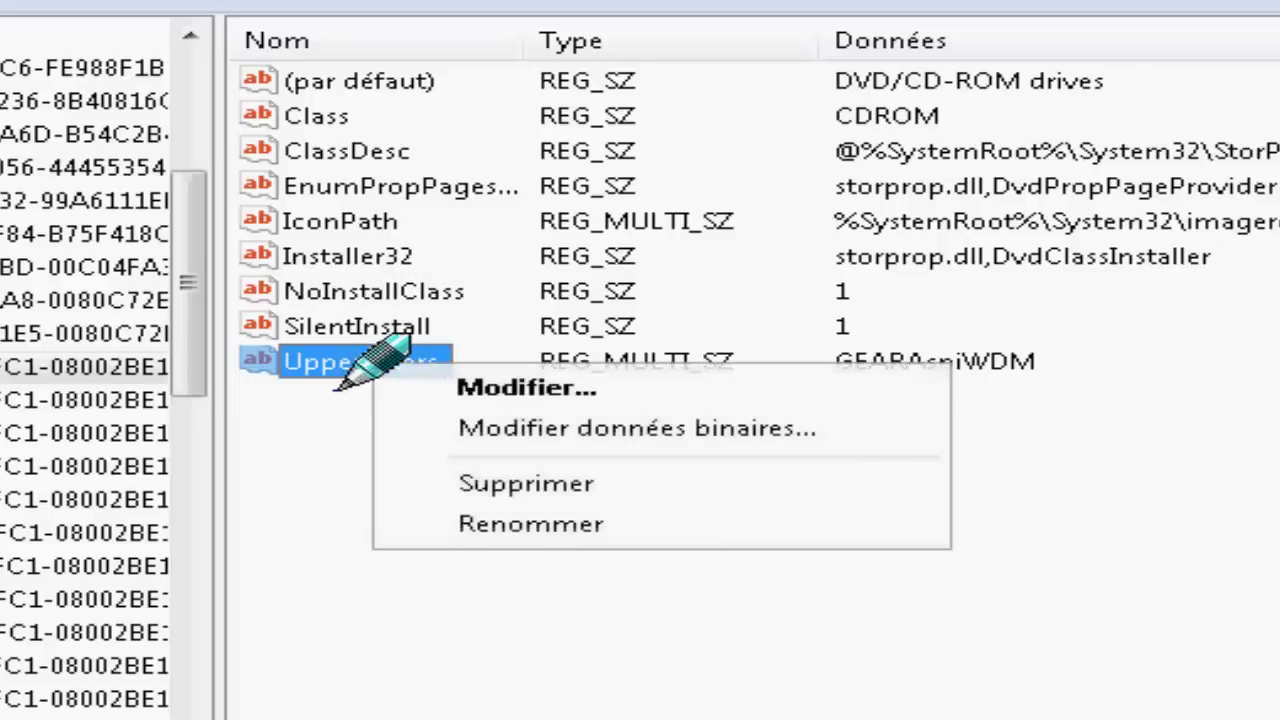
left_click(435, 490)
left_click(842, 672)
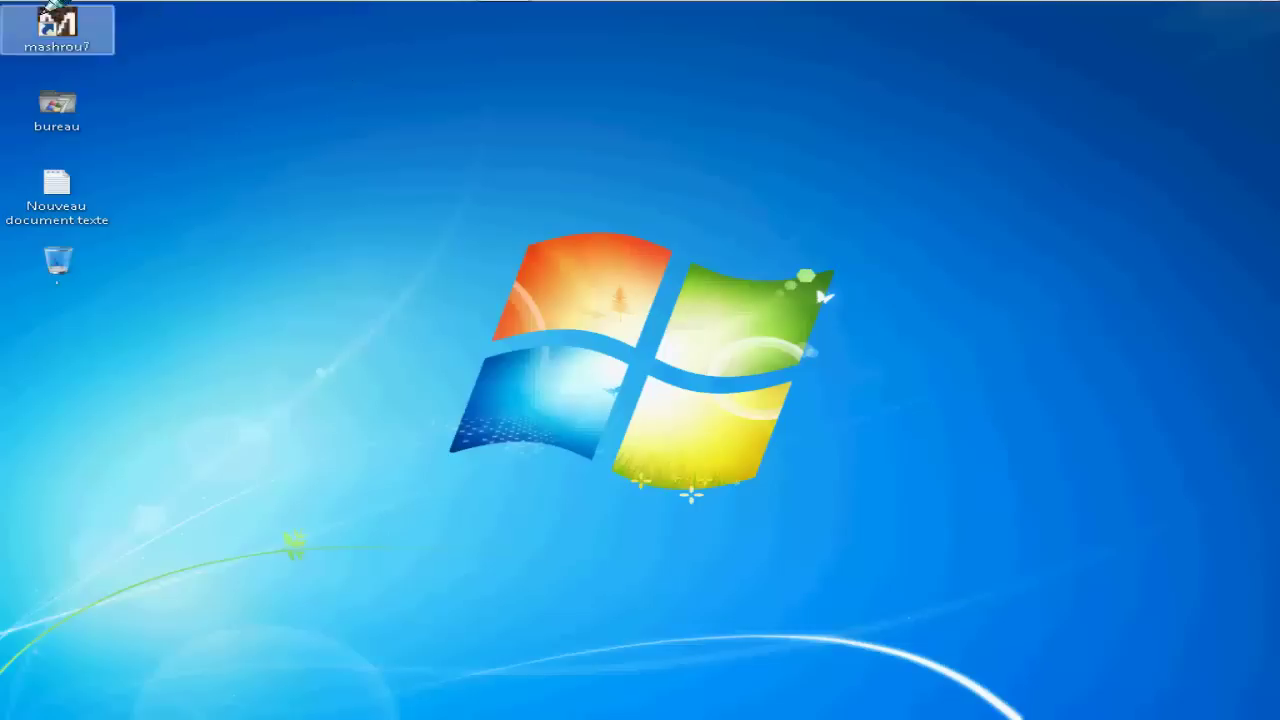
- Open the Computer (Ordinateur) window from the desktop to check the drives again
left_click(4, 4)
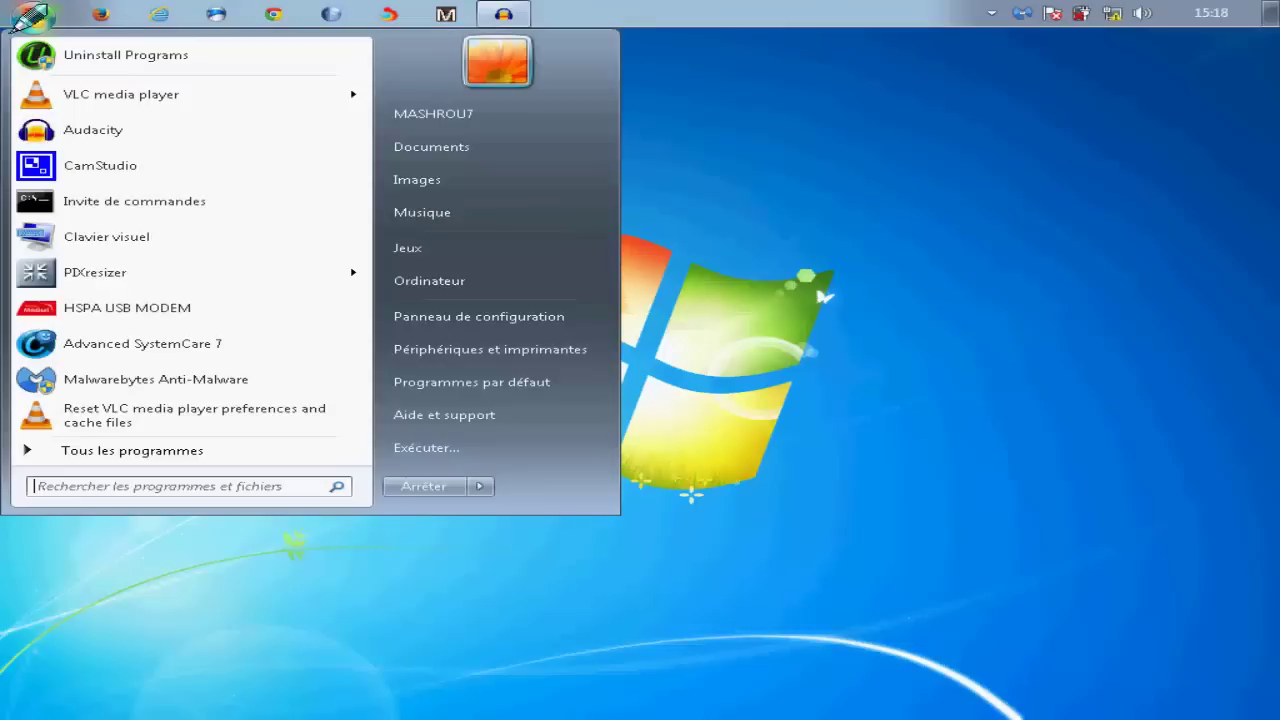
left_click(420, 280)
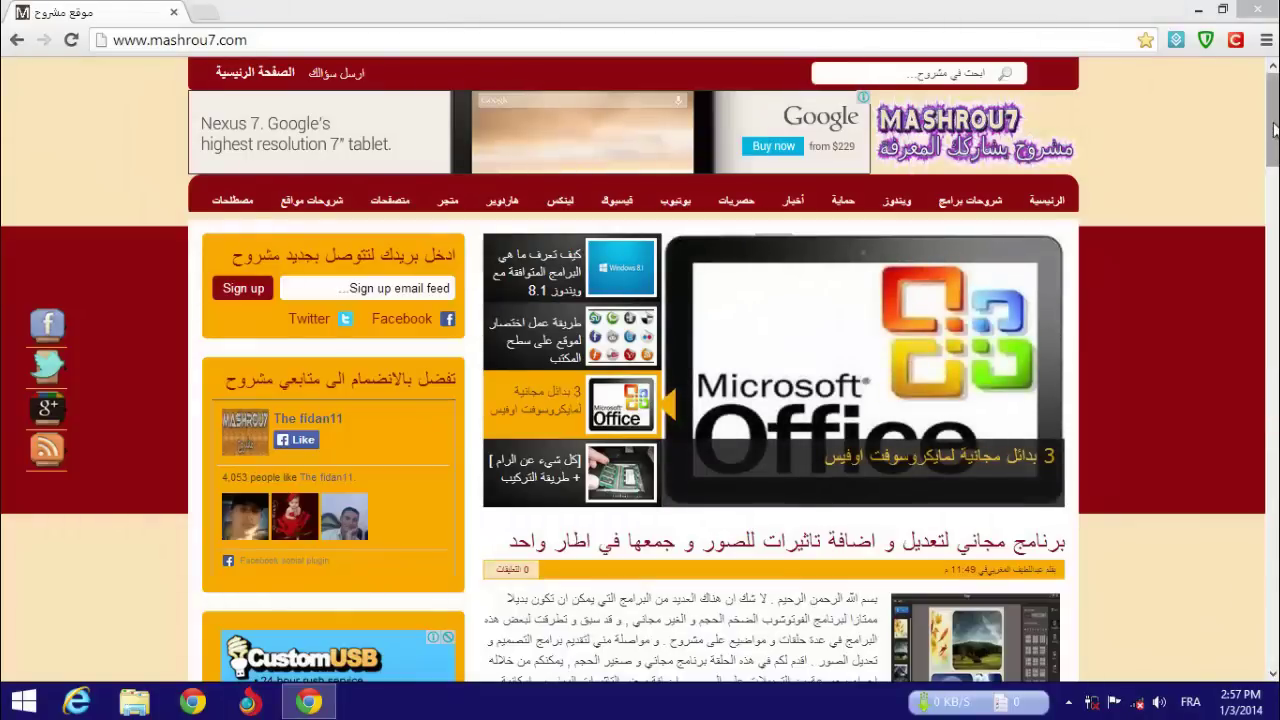
left_click_drag(1274, 130, 1271, 659)
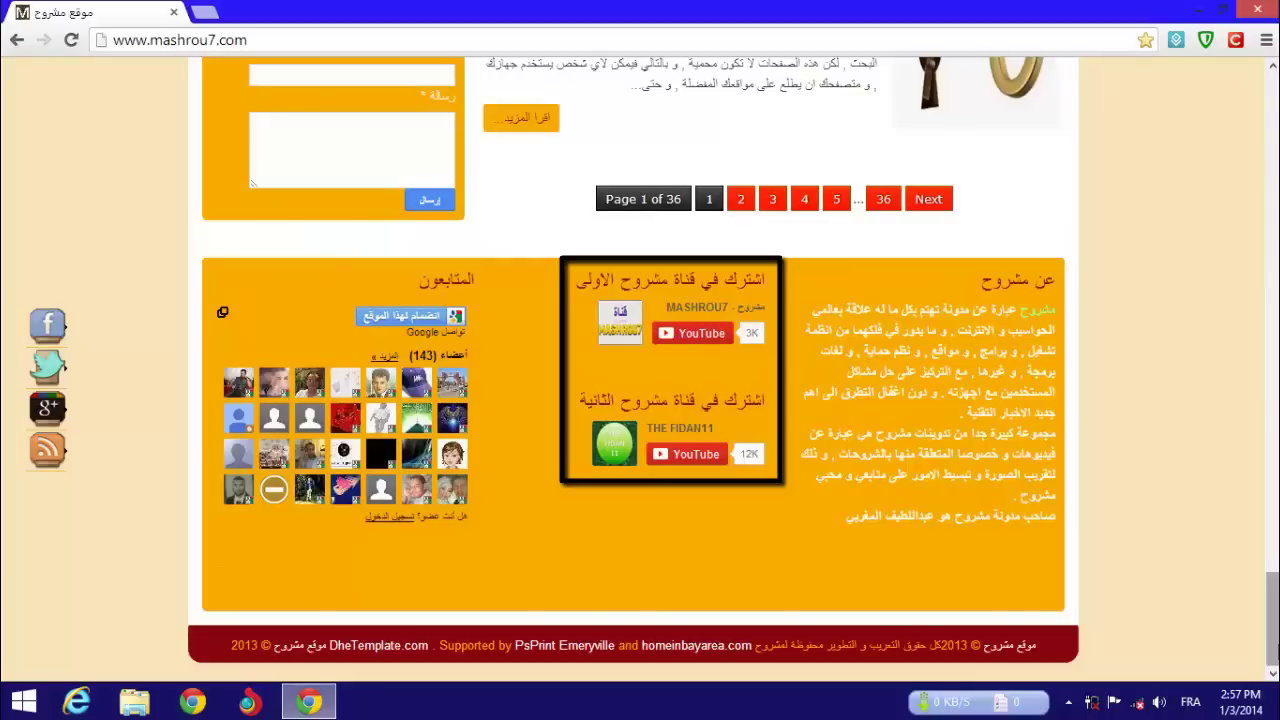
left_click_drag(1273, 618, 1273, 155)
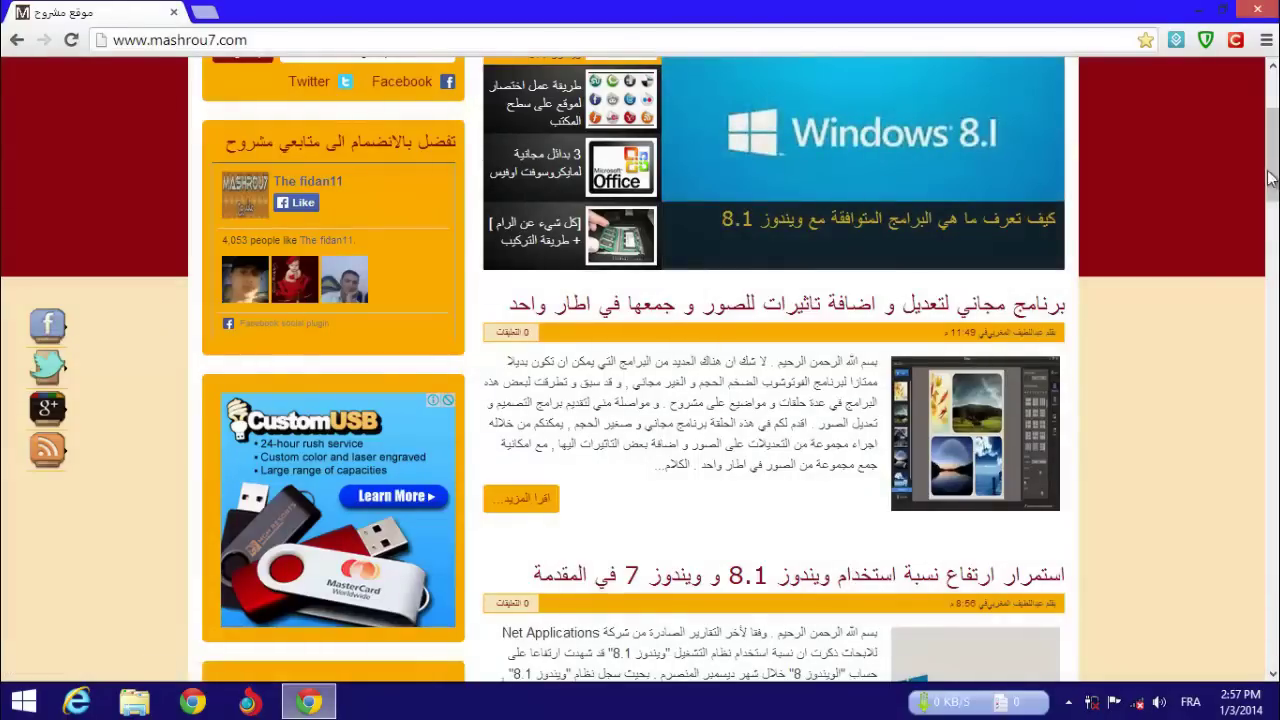
left_click_drag(1274, 152, 1274, 88)
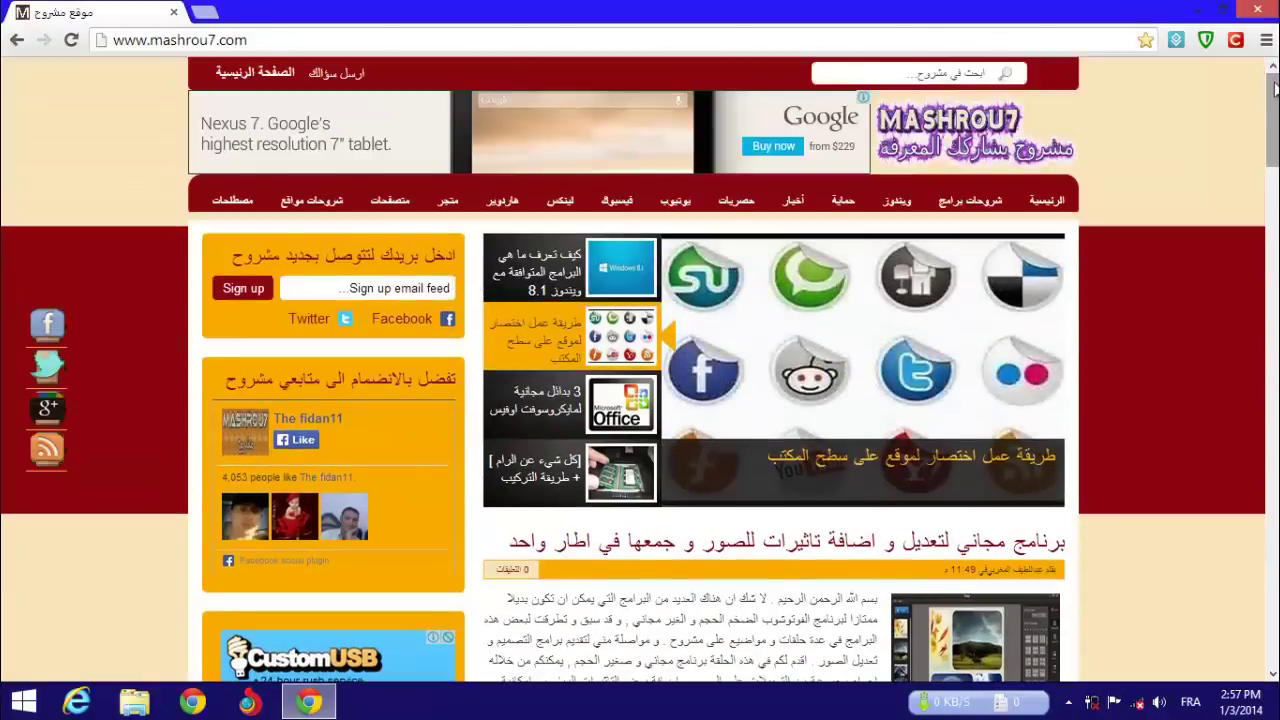